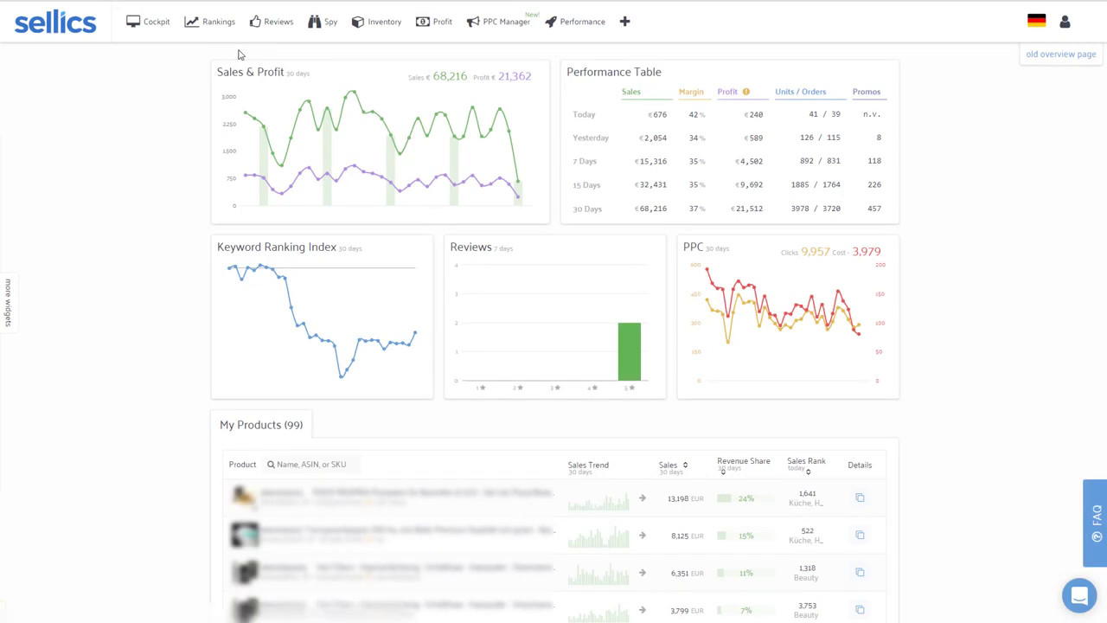
Open the PPC Manager Optimize view with campaign KPIs, trend chart and campaigns table.
click(499, 26)
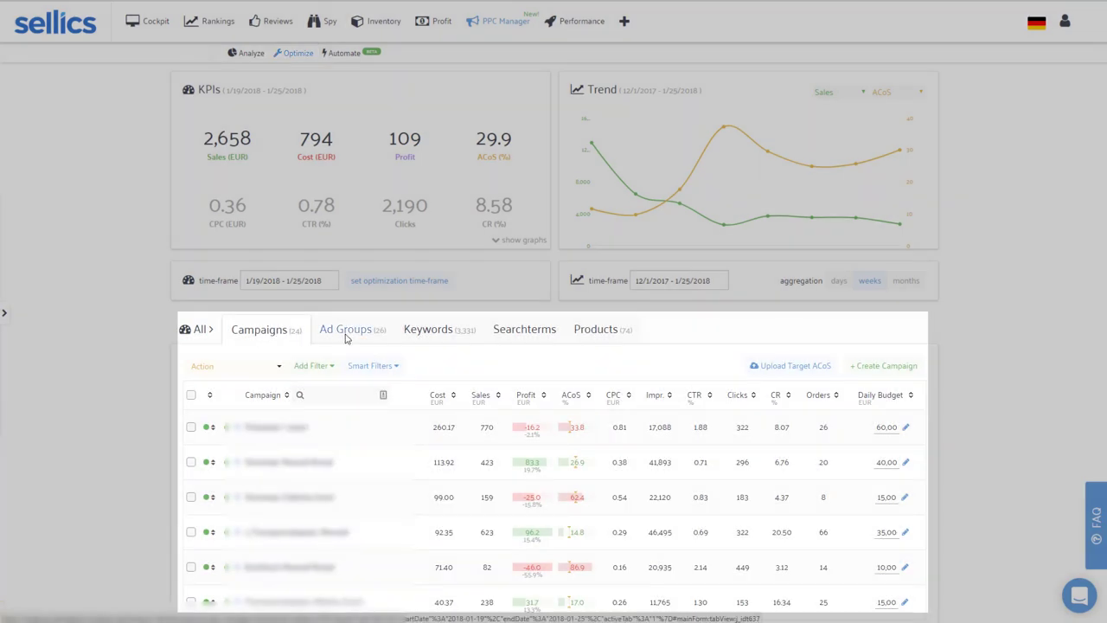
List the Pizzastein / exact ad group's keywords and check the top keyword for a bulk action.
click(346, 331)
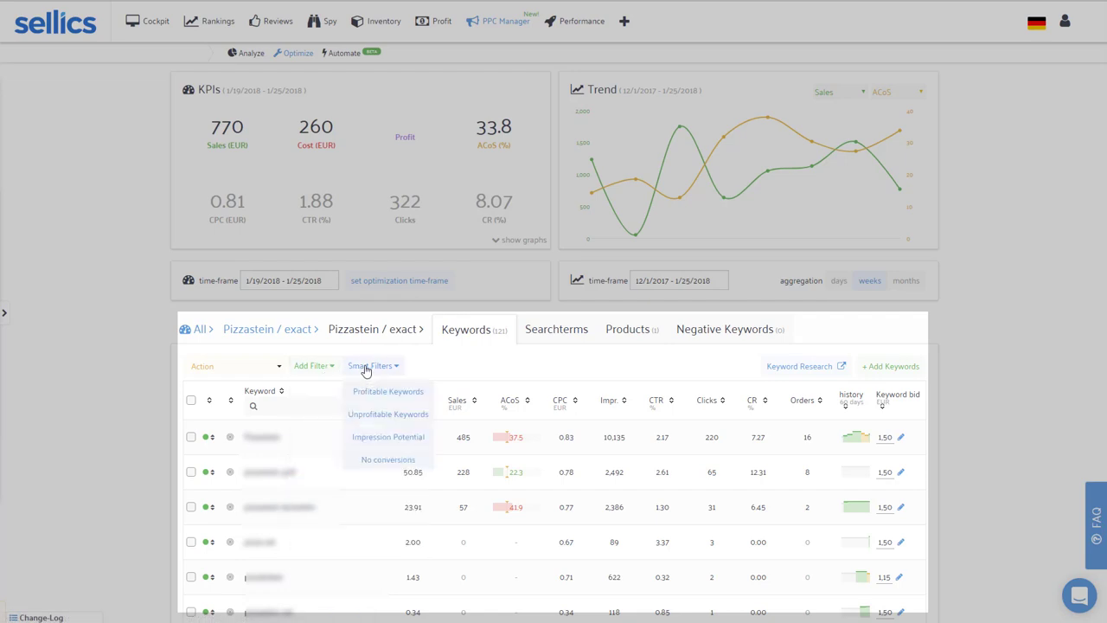
click(885, 437)
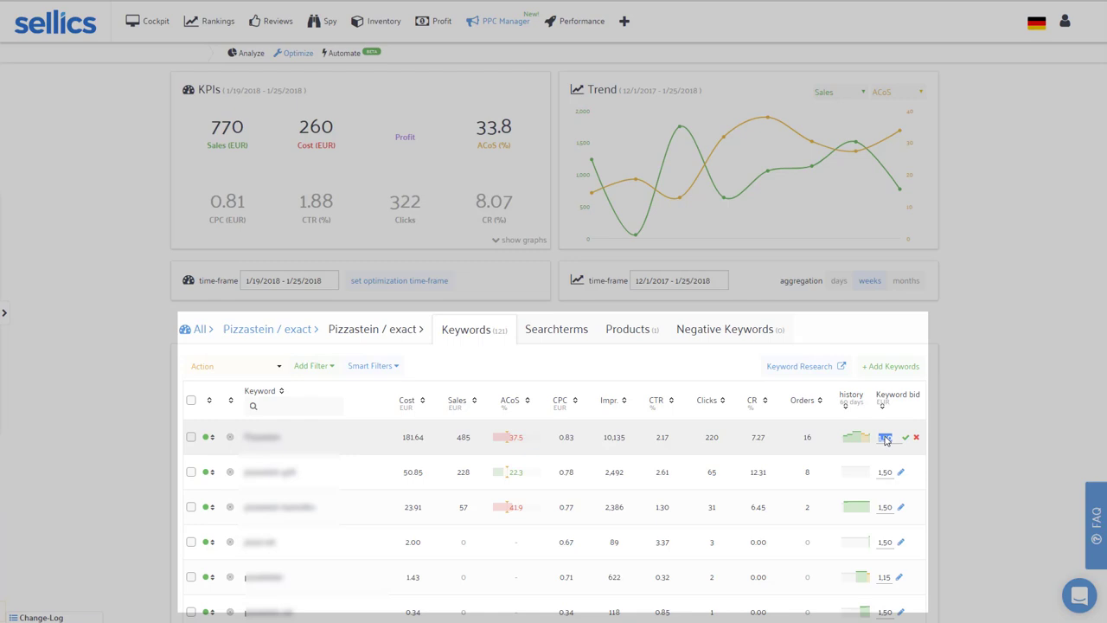
click(191, 436)
click(217, 368)
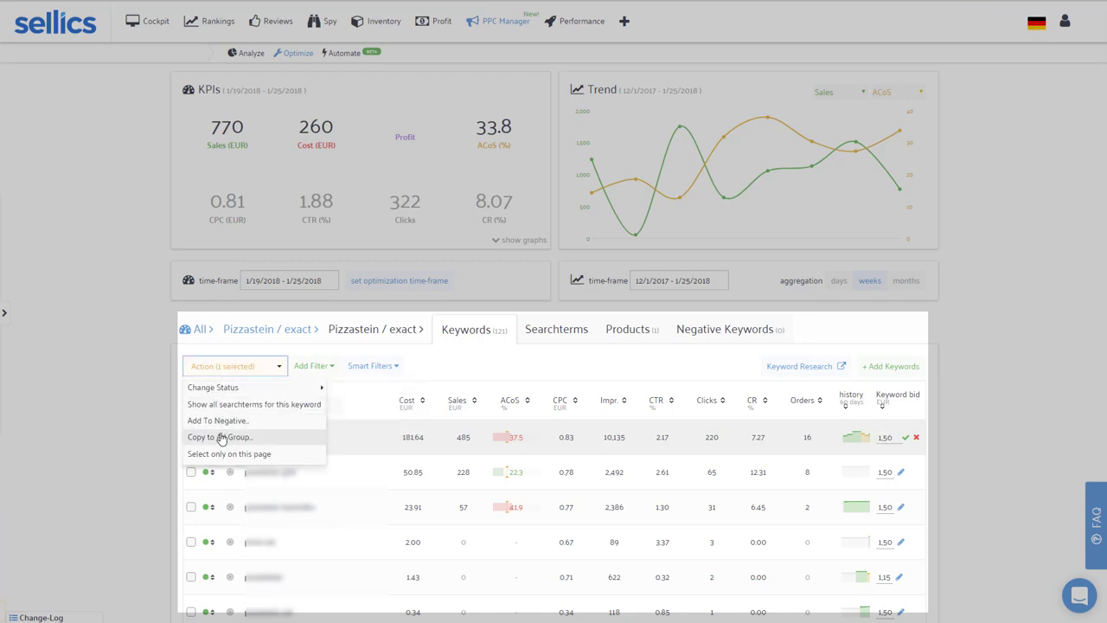
click(445, 375)
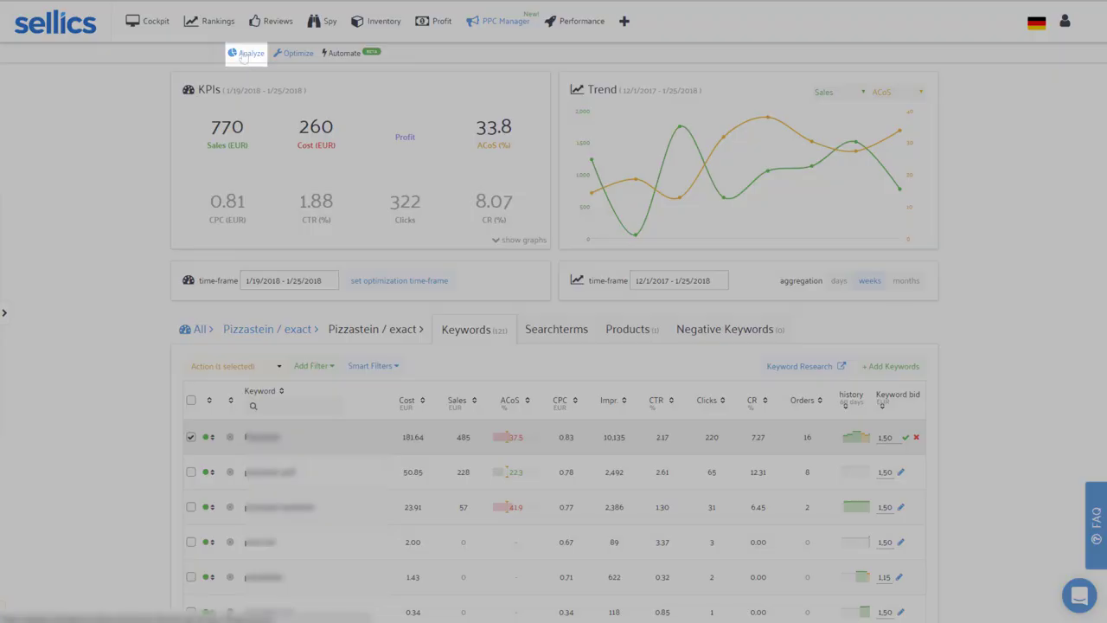
Open the Analyze page and set its trend chart metrics to Sales and Cost.
click(246, 57)
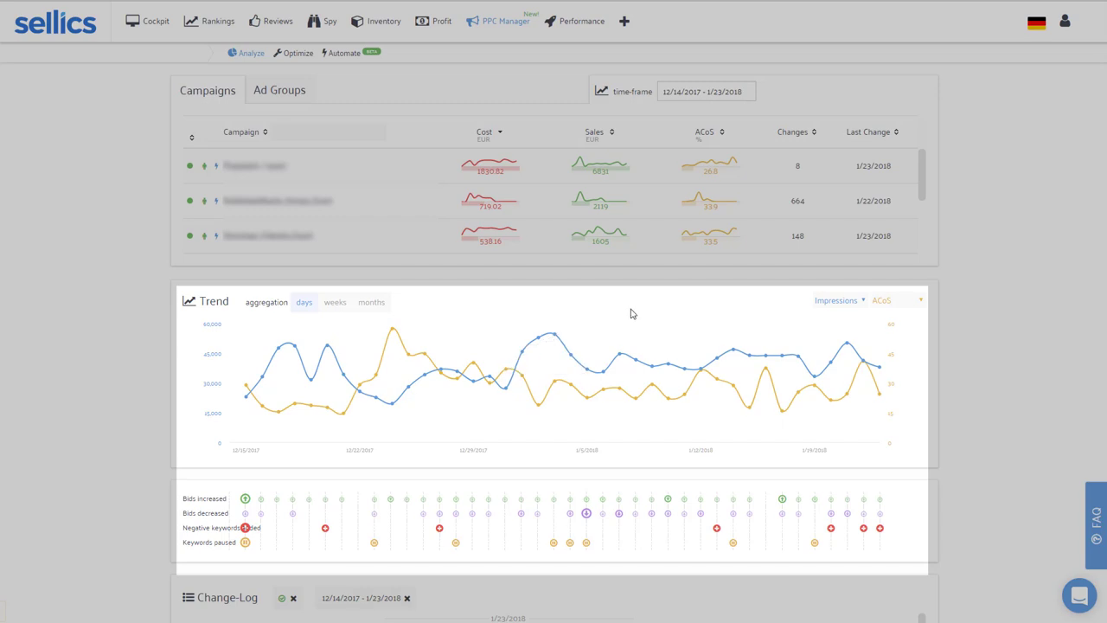
click(830, 303)
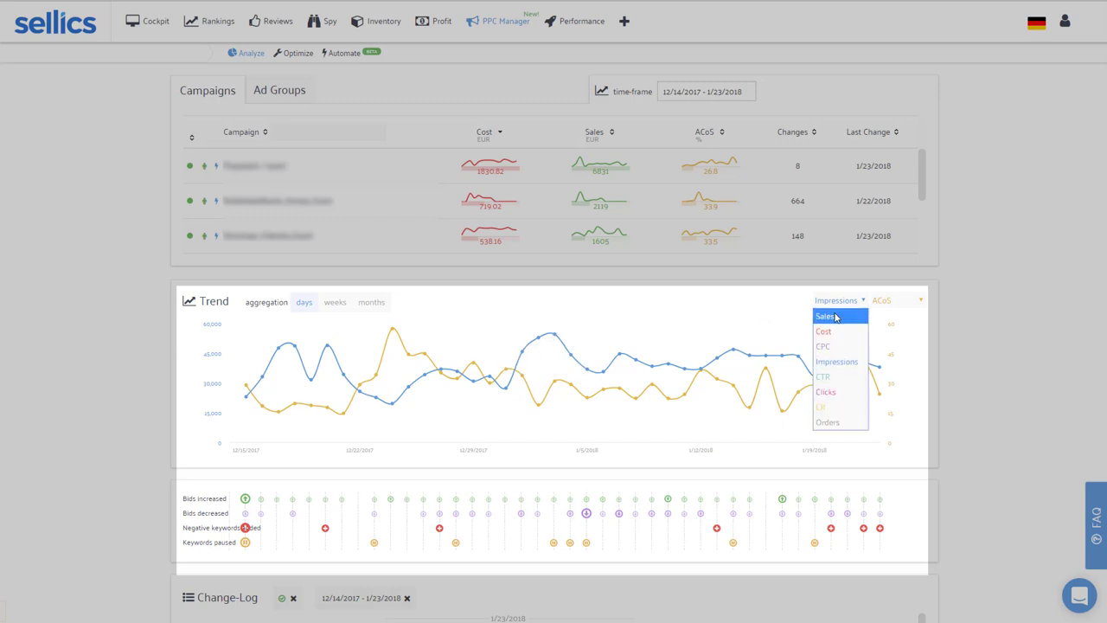
click(836, 318)
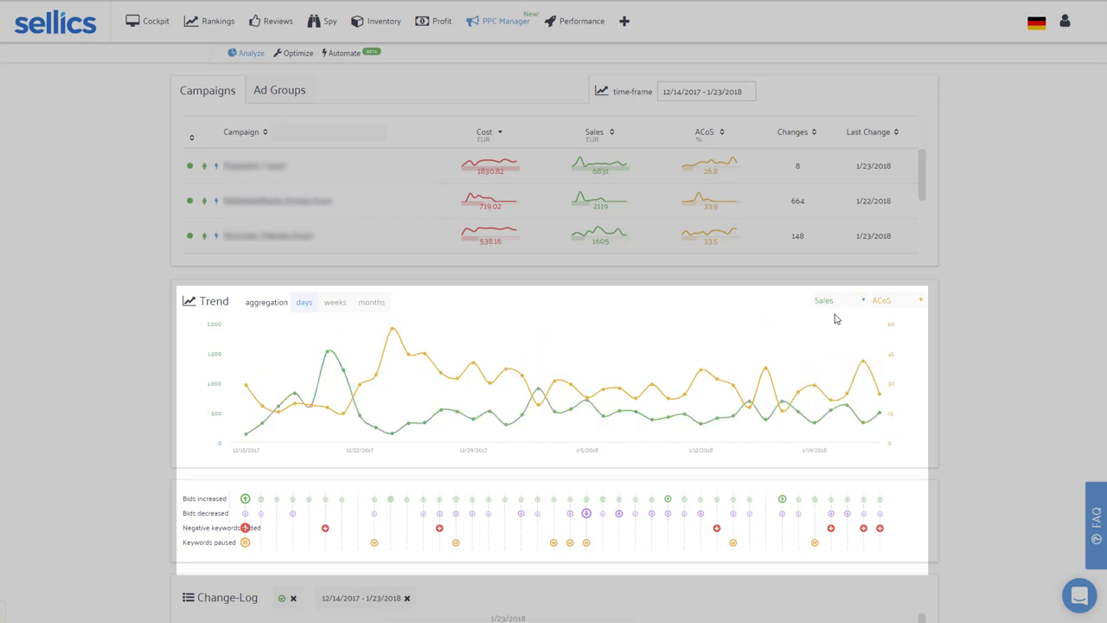
click(888, 305)
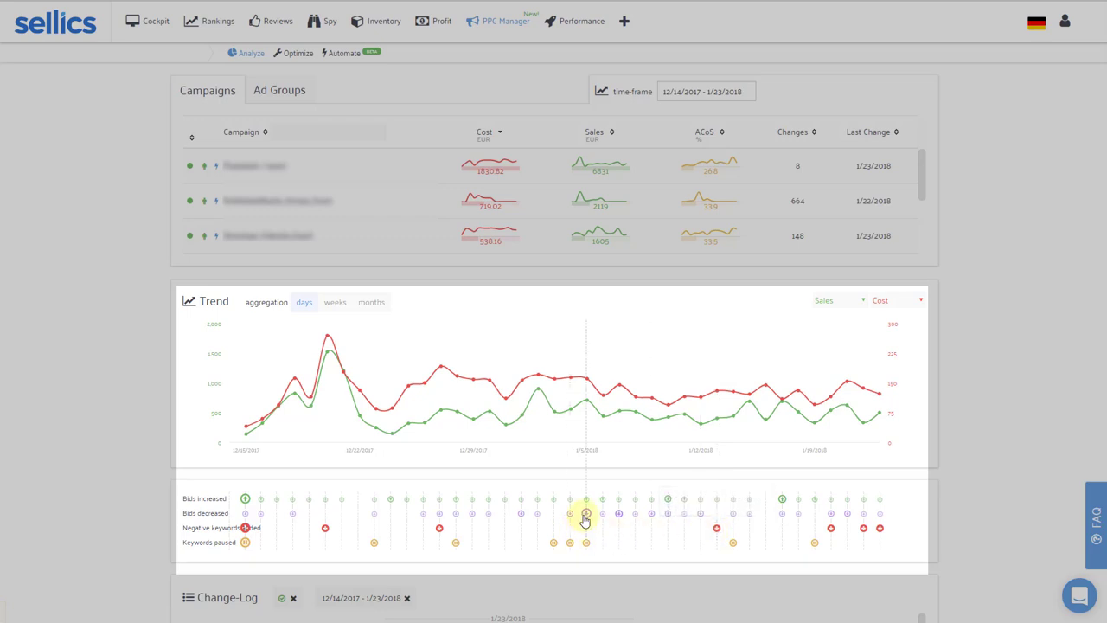
mouse_move(602, 514)
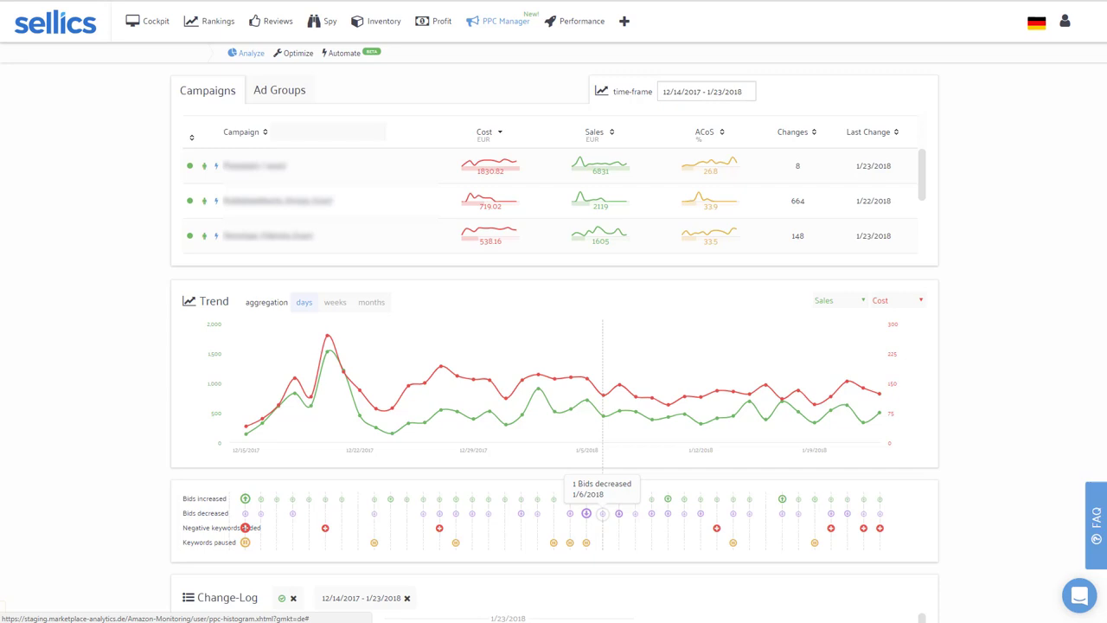
scroll(603, 519, down, 2)
scroll(550, 528, down, 1)
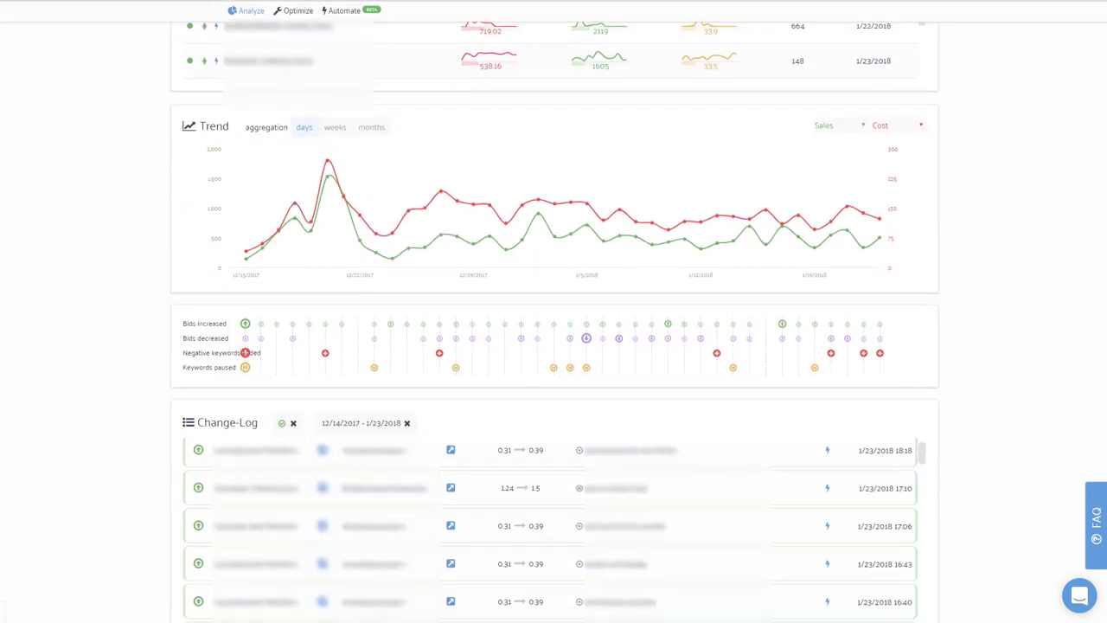
scroll(550, 527, up, 1)
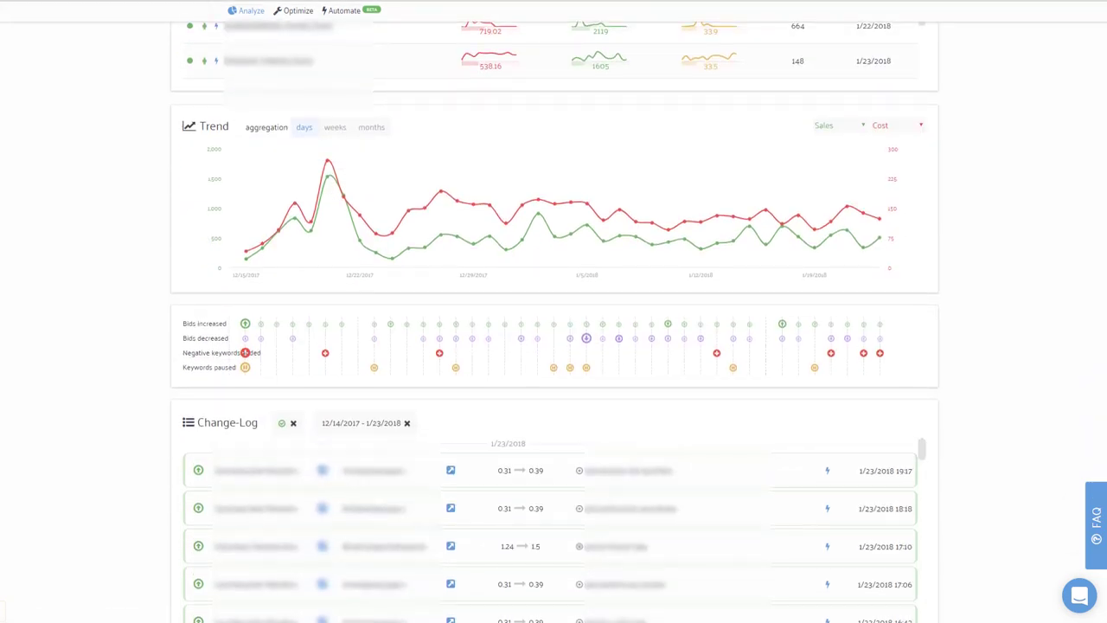
scroll(550, 527, down, 1)
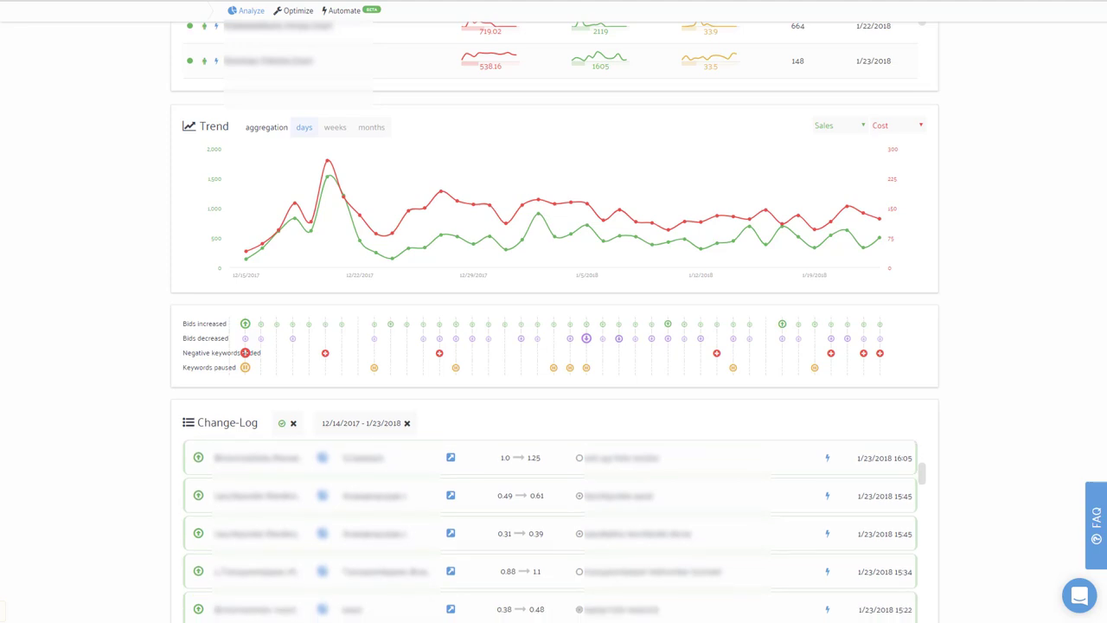
scroll(550, 527, up, 1)
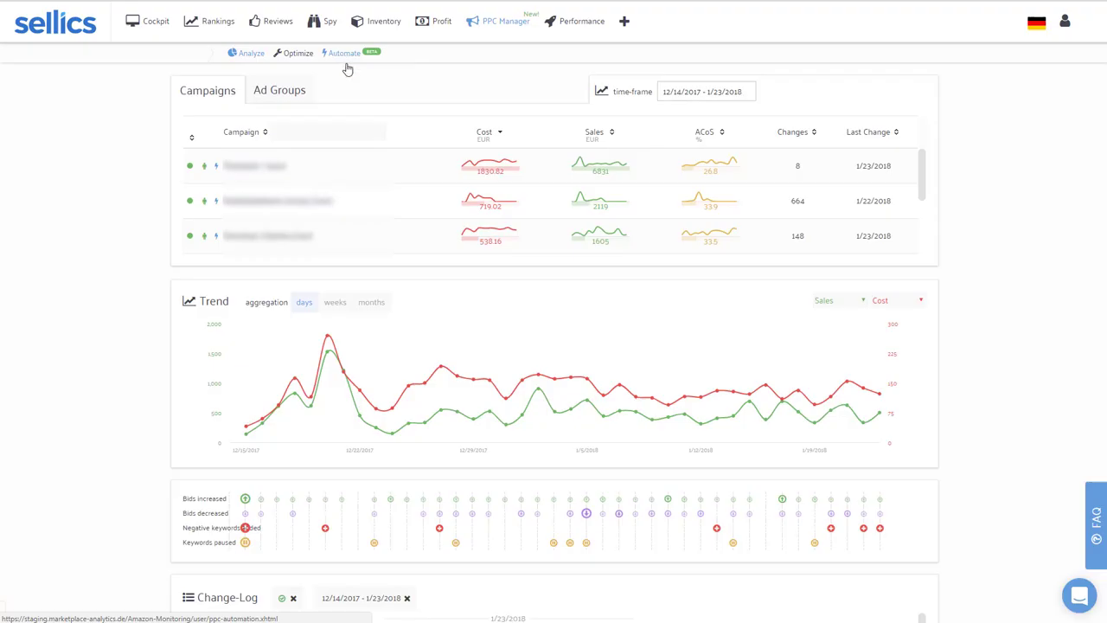
scroll(585, 289, down, 3)
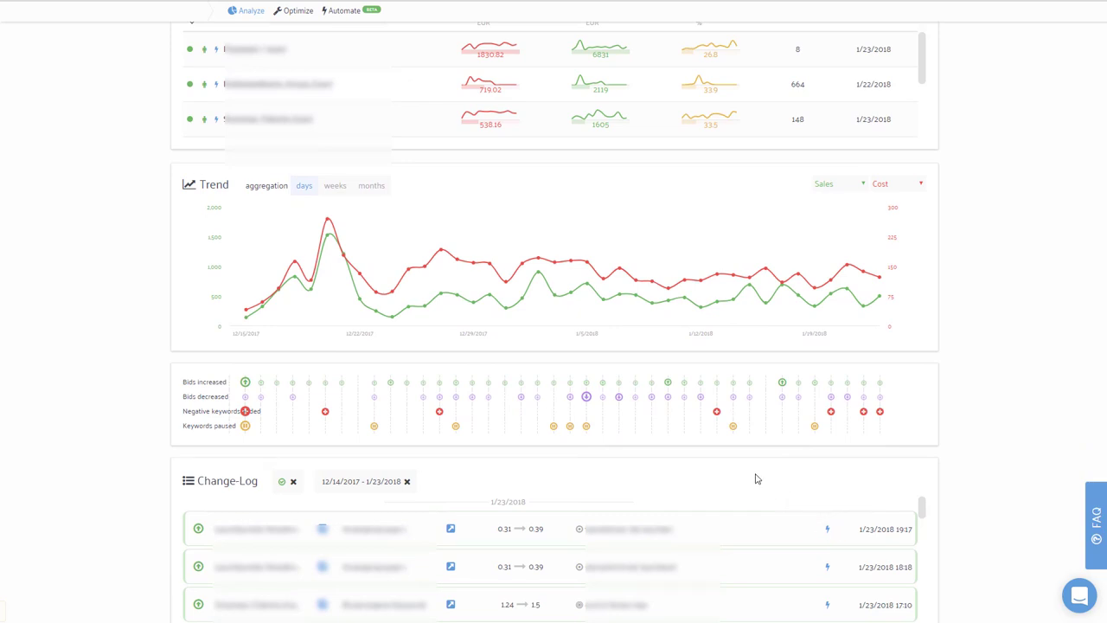
scroll(757, 479, up, 3)
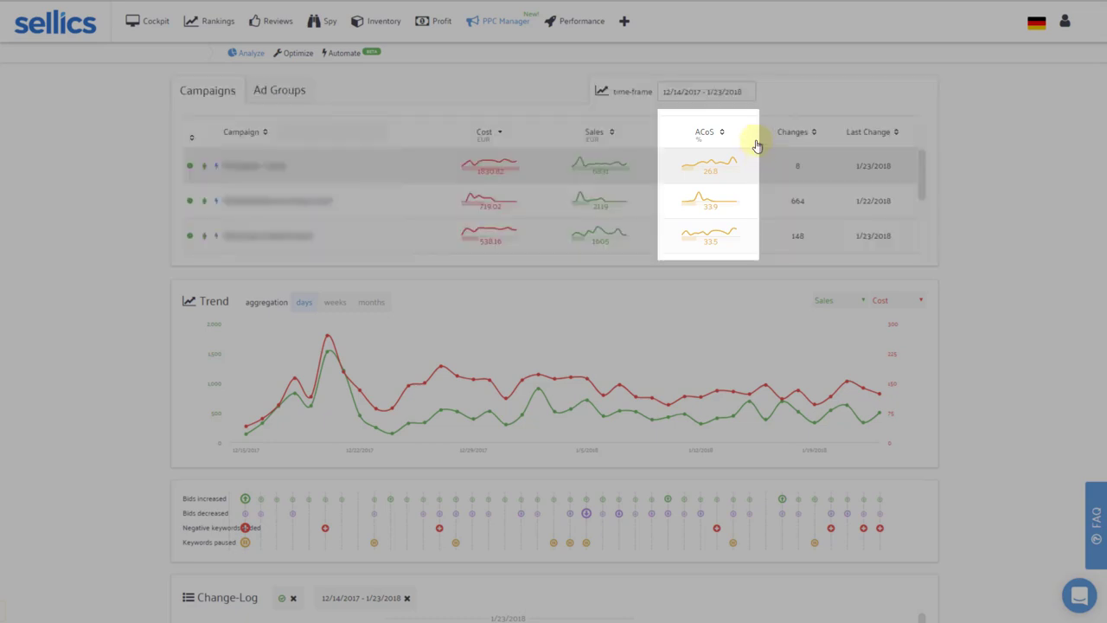
click(723, 132)
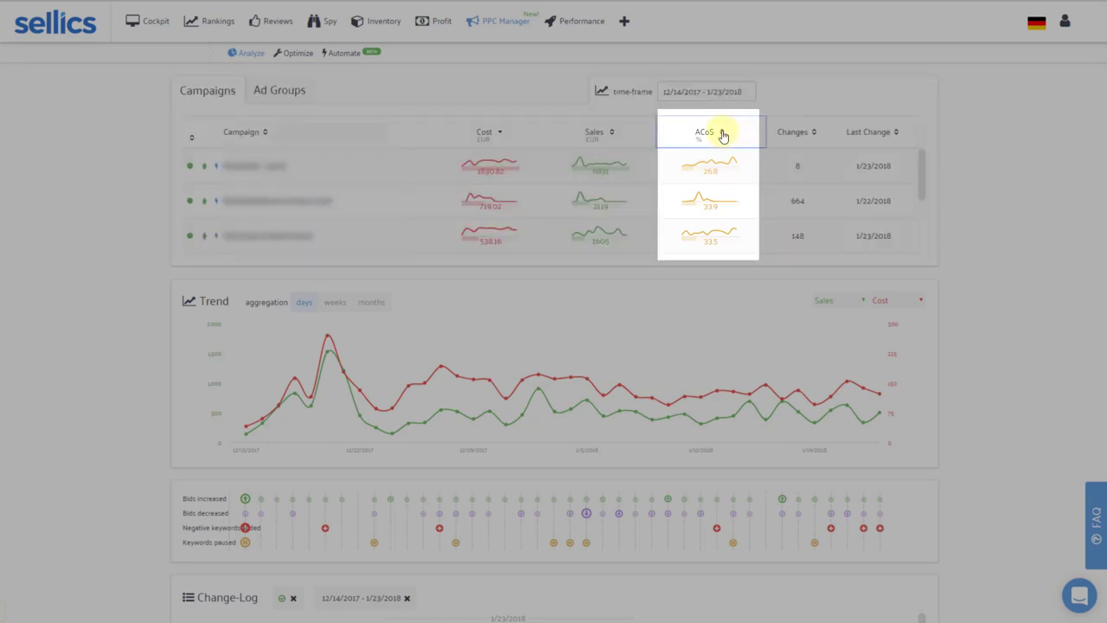
click(723, 133)
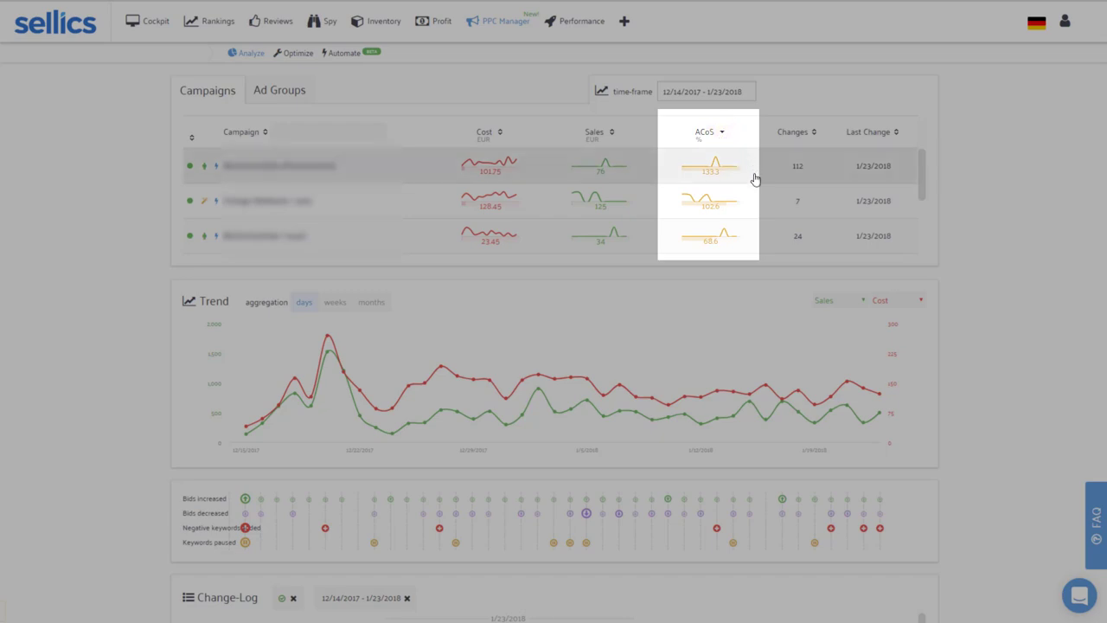
scroll(922, 190, down, 1)
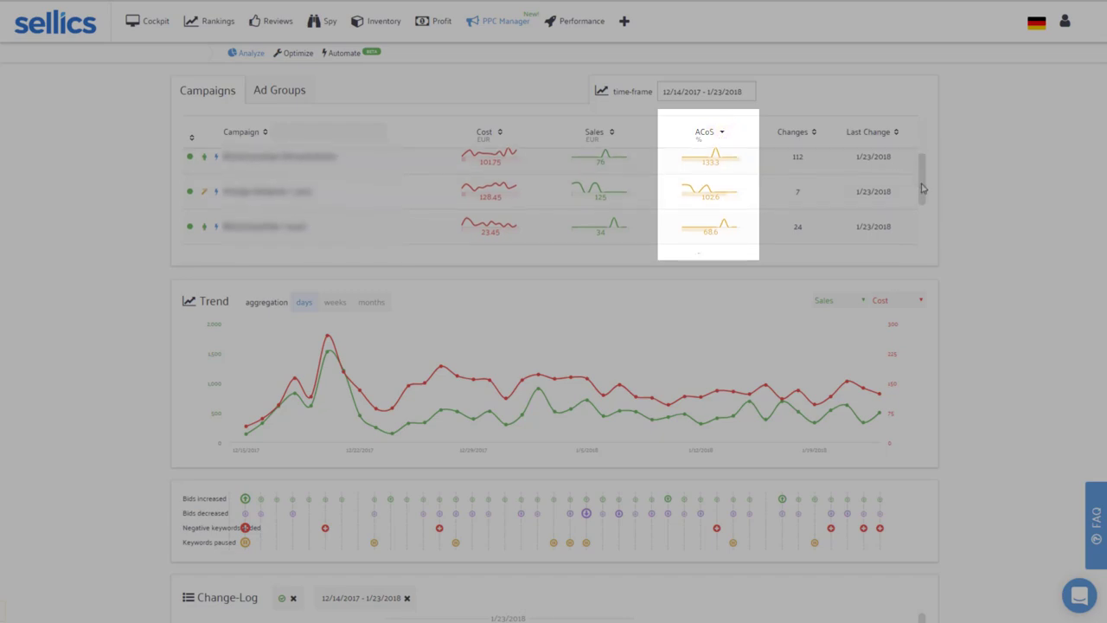
drag(922, 197, 922, 229)
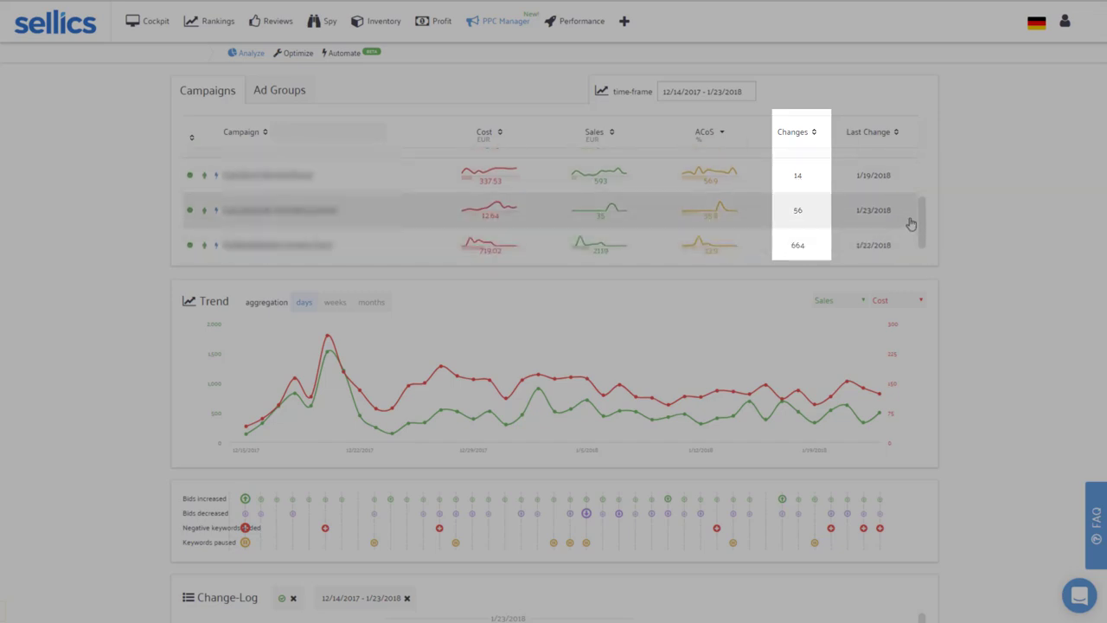
mouse_move(920, 230)
mouse_down()
mouse_move(912, 159)
mouse_move(922, 248)
mouse_up()
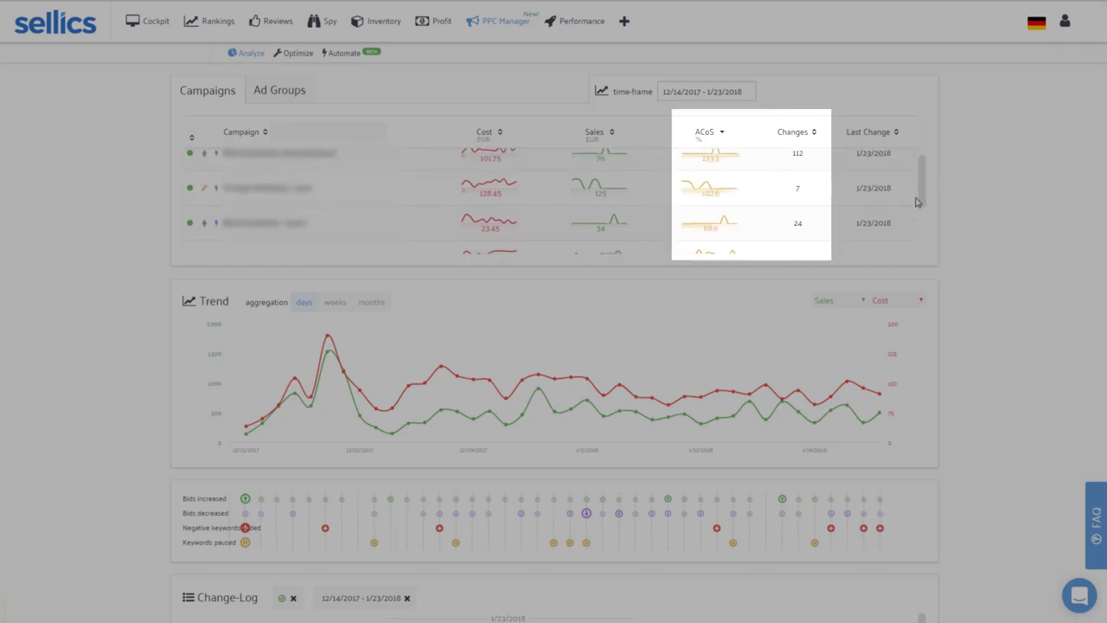
scroll(922, 251, down, 2)
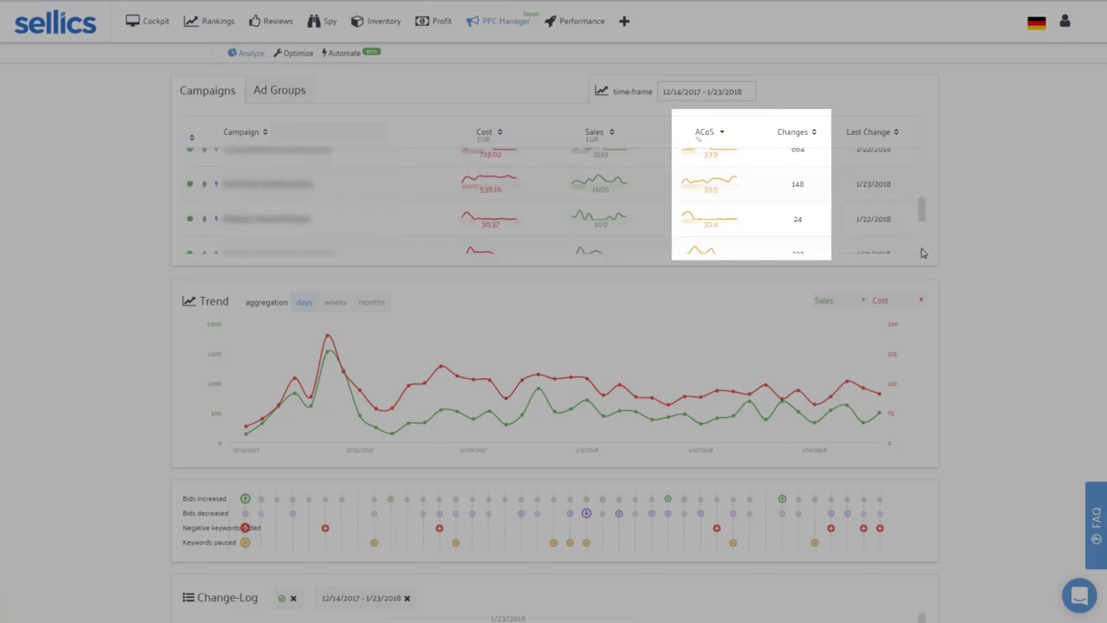
drag(922, 215, 917, 192)
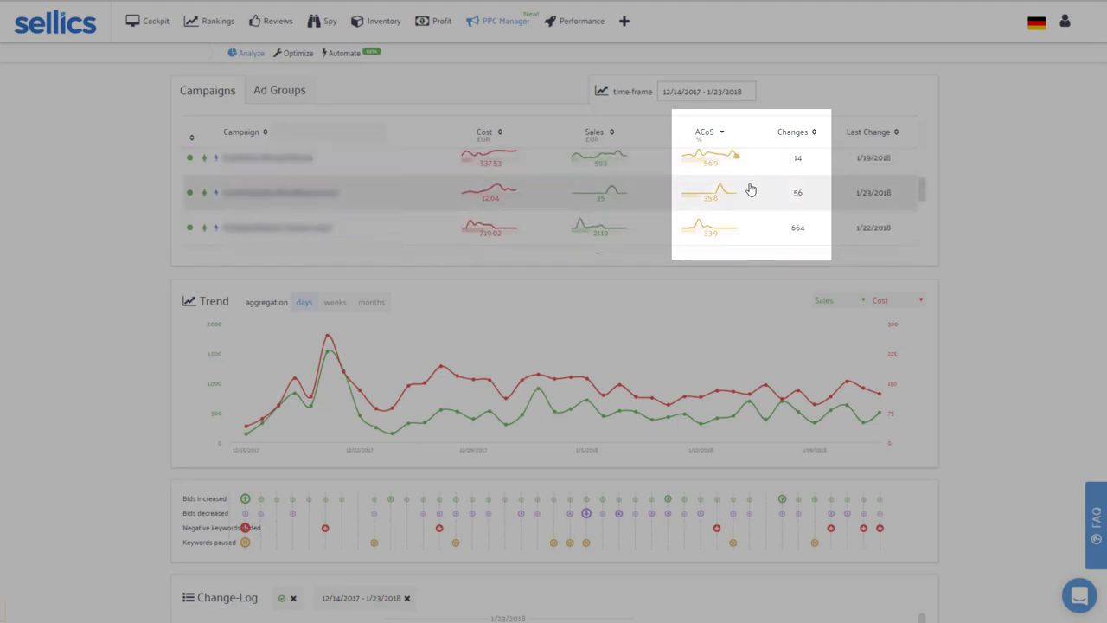
scroll(765, 192, up, 1)
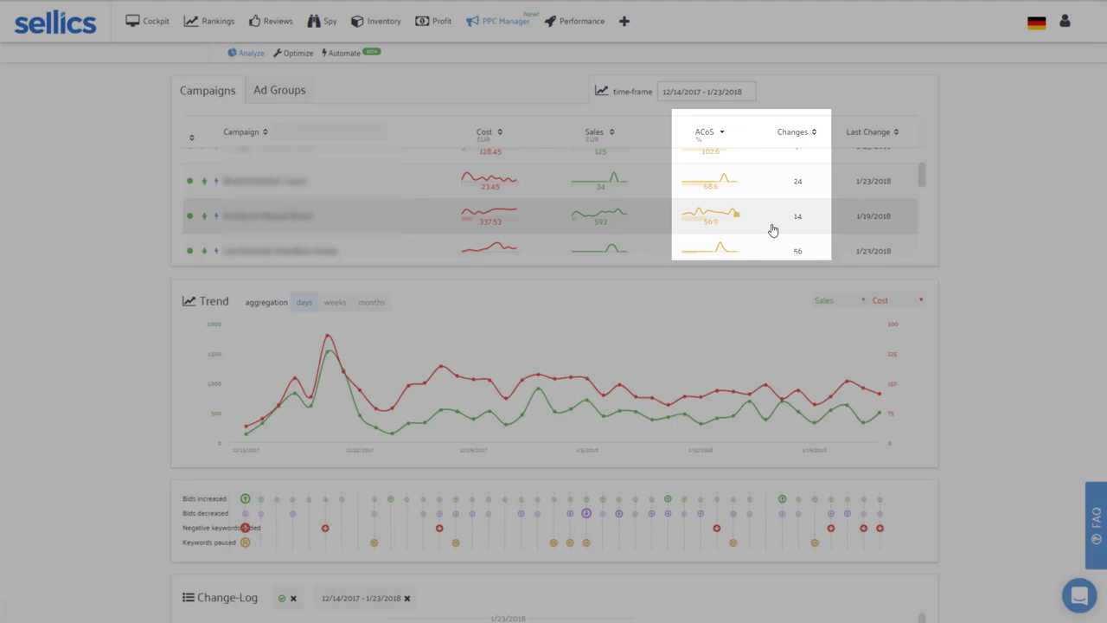
scroll(768, 228, down, 1)
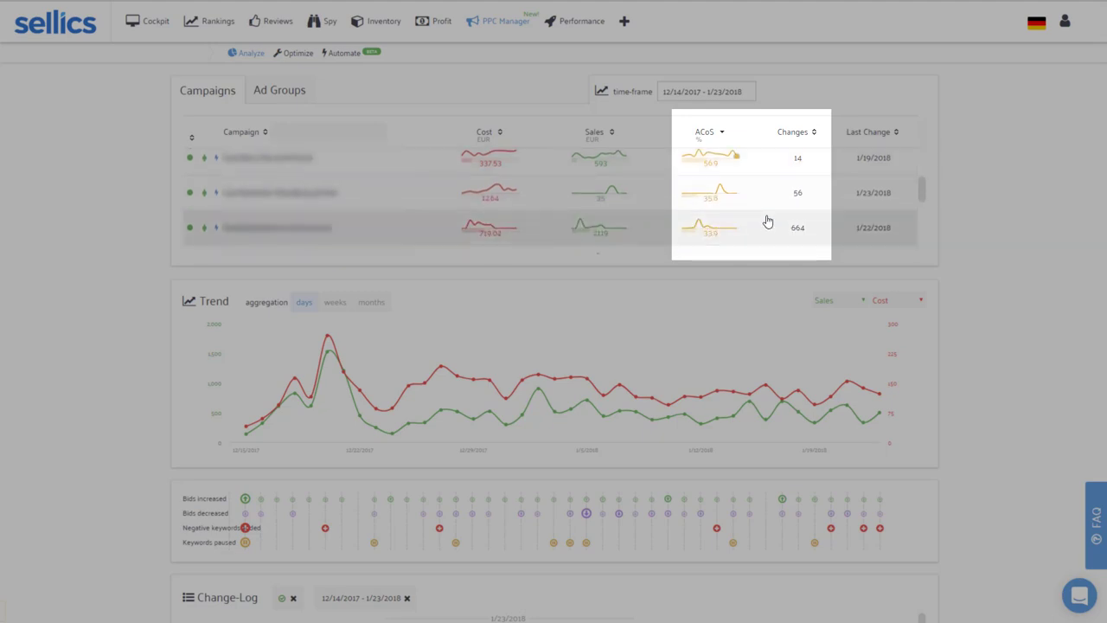
scroll(764, 212, down, 1)
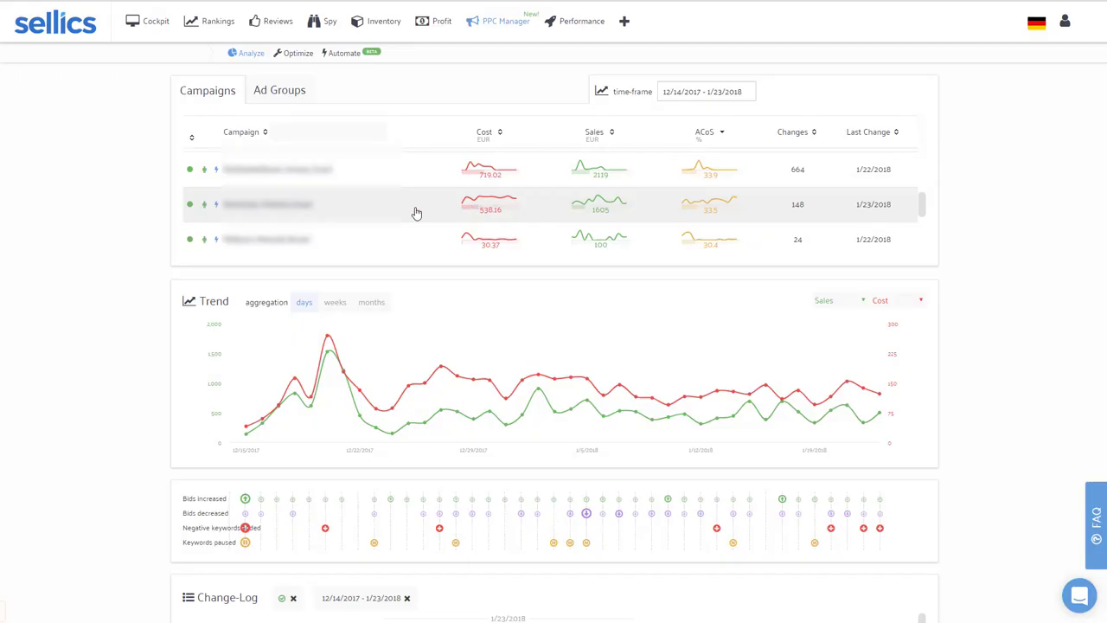
Open the 148-change campaign, inspect a bid marker, and show Sales against ACoS.
click(416, 212)
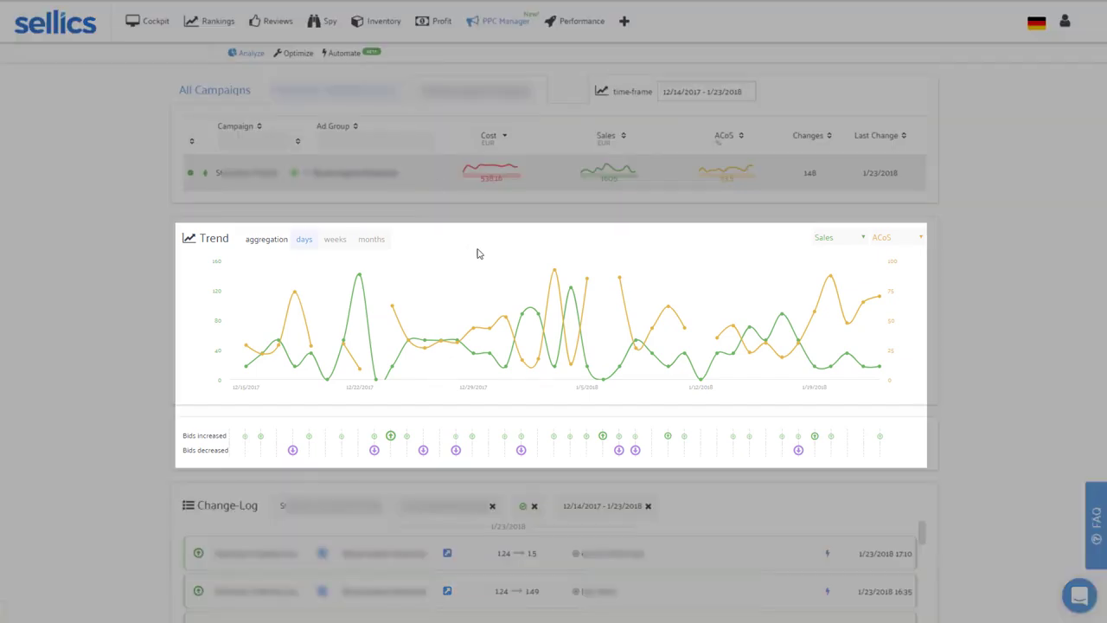
click(887, 239)
click(894, 299)
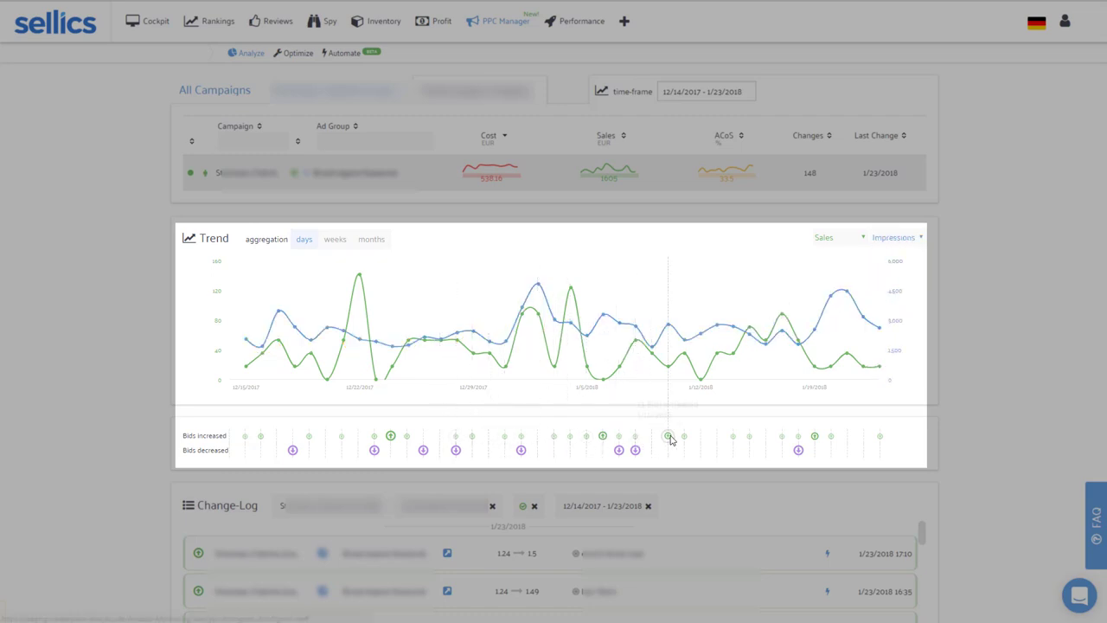
click(805, 444)
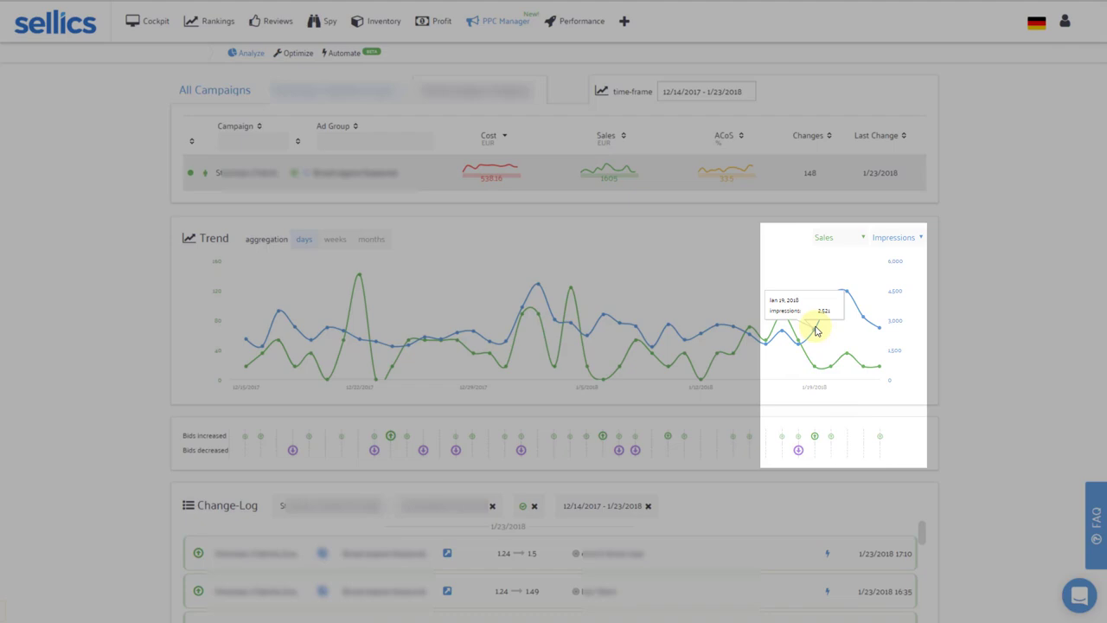
mouse_move(815, 366)
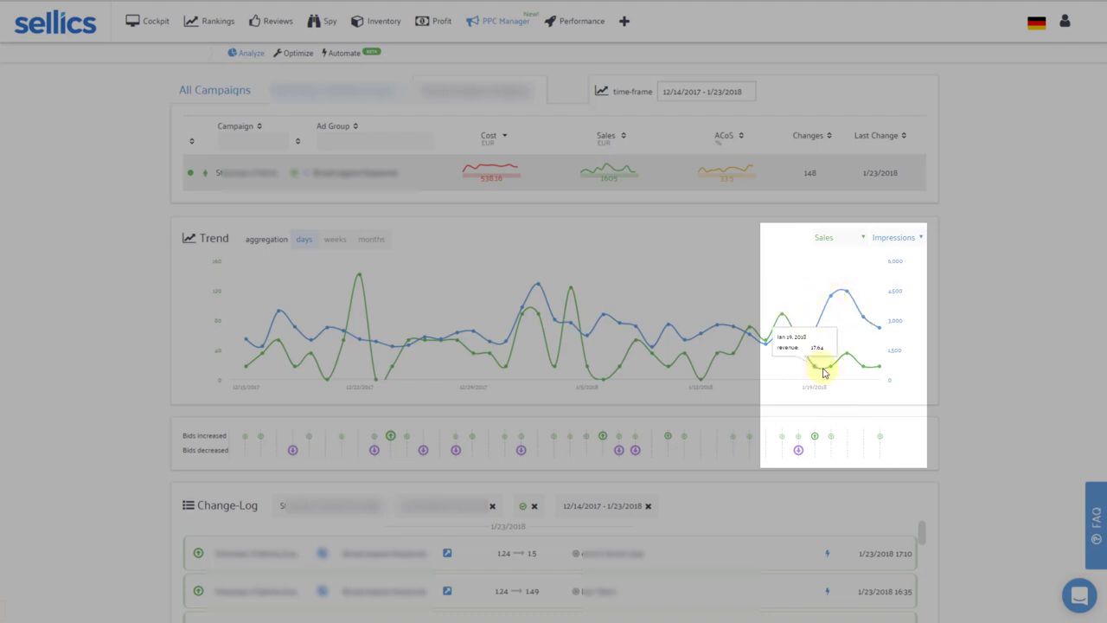
click(895, 237)
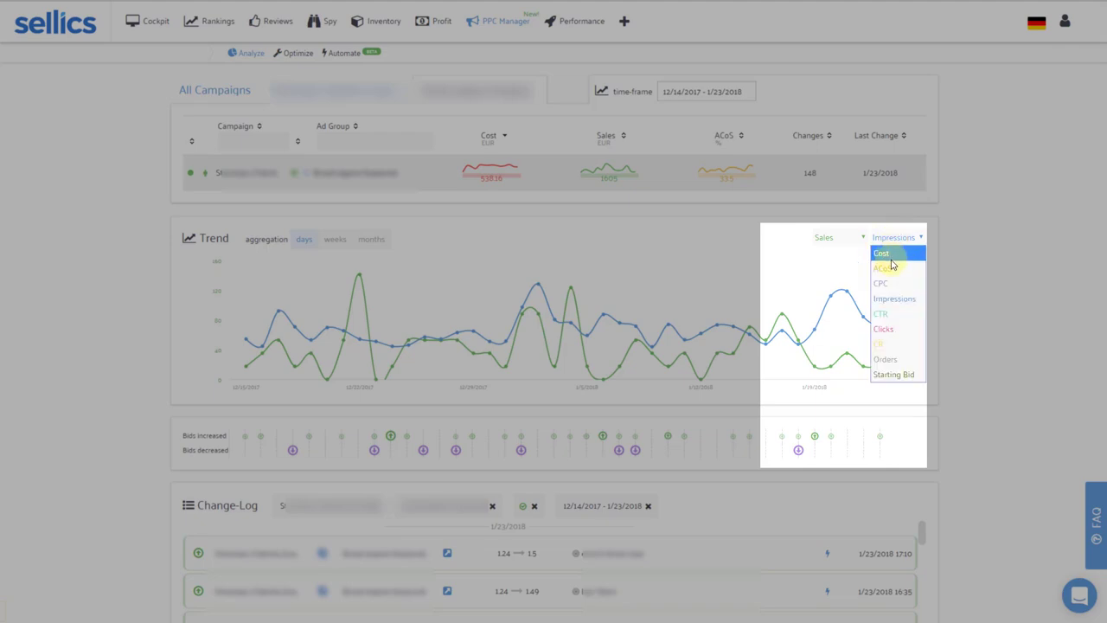
click(890, 267)
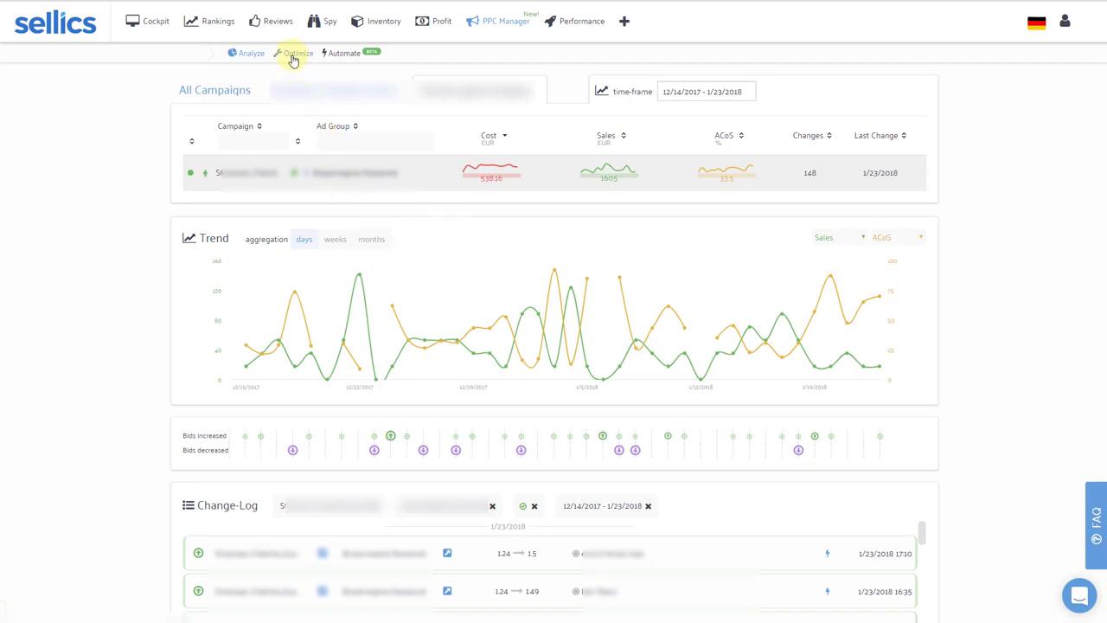
View the first ad group's keyword bids in Optimize, then return to the all-campaigns Analyze page.
click(294, 54)
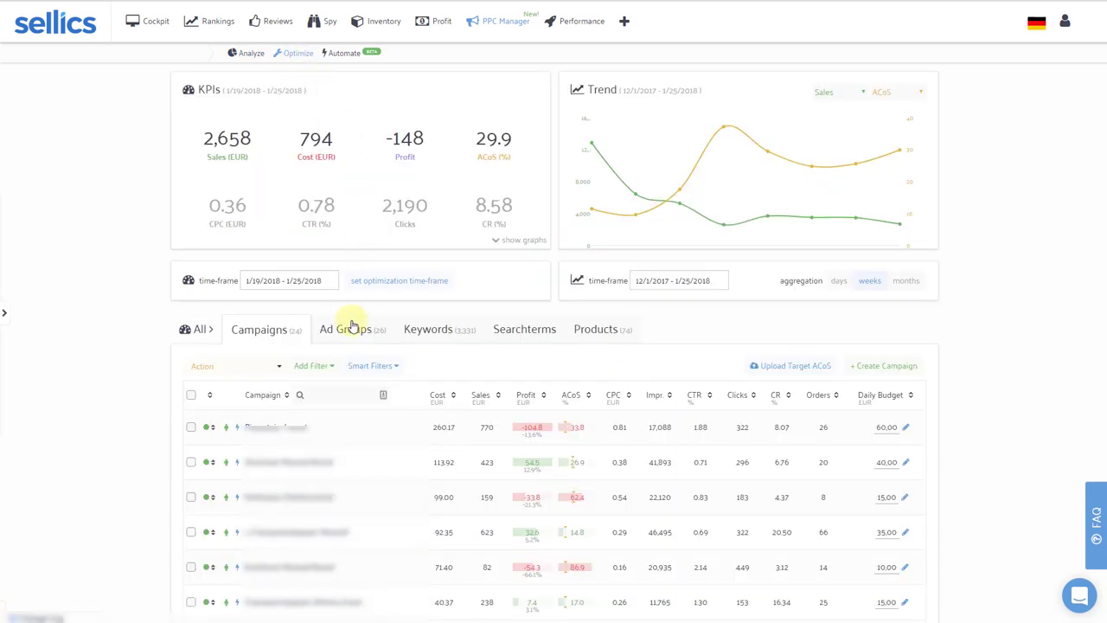
click(352, 327)
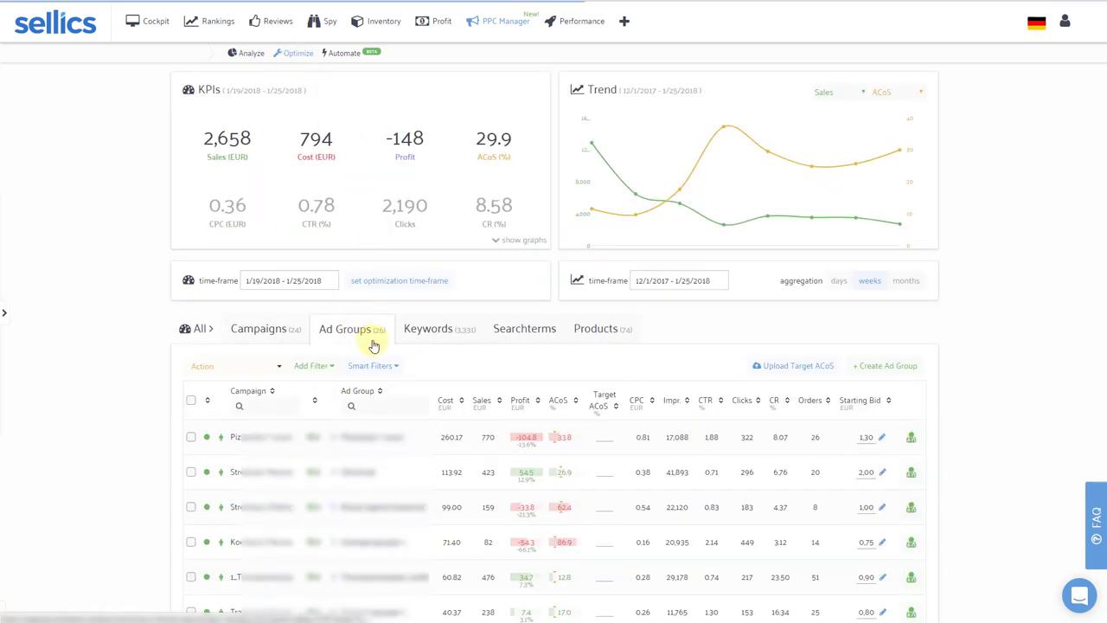
click(393, 438)
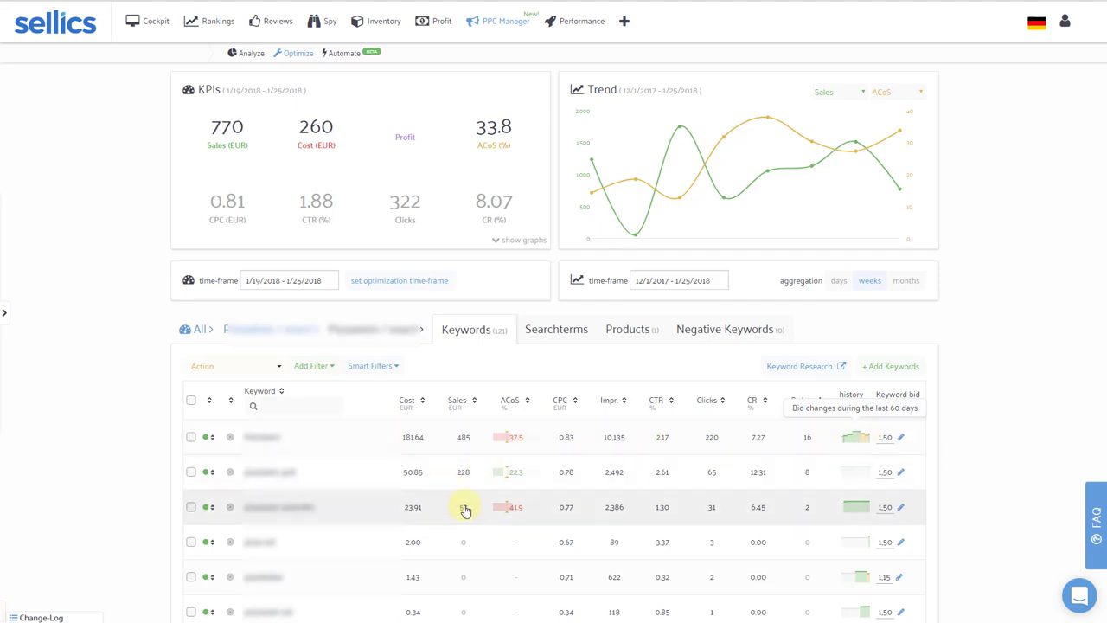
click(887, 510)
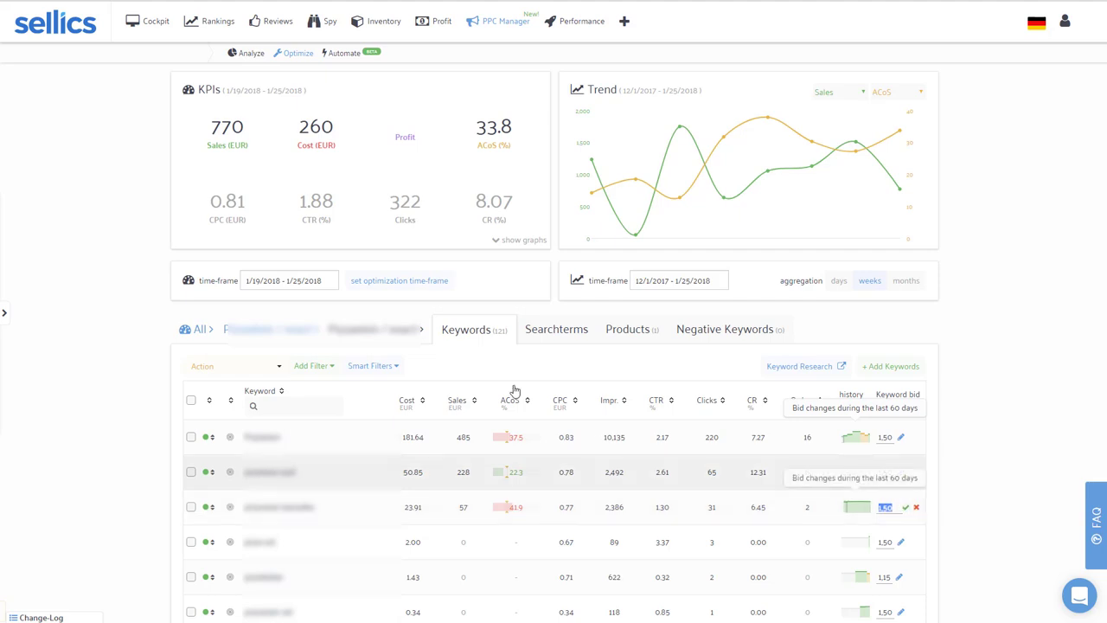
click(253, 57)
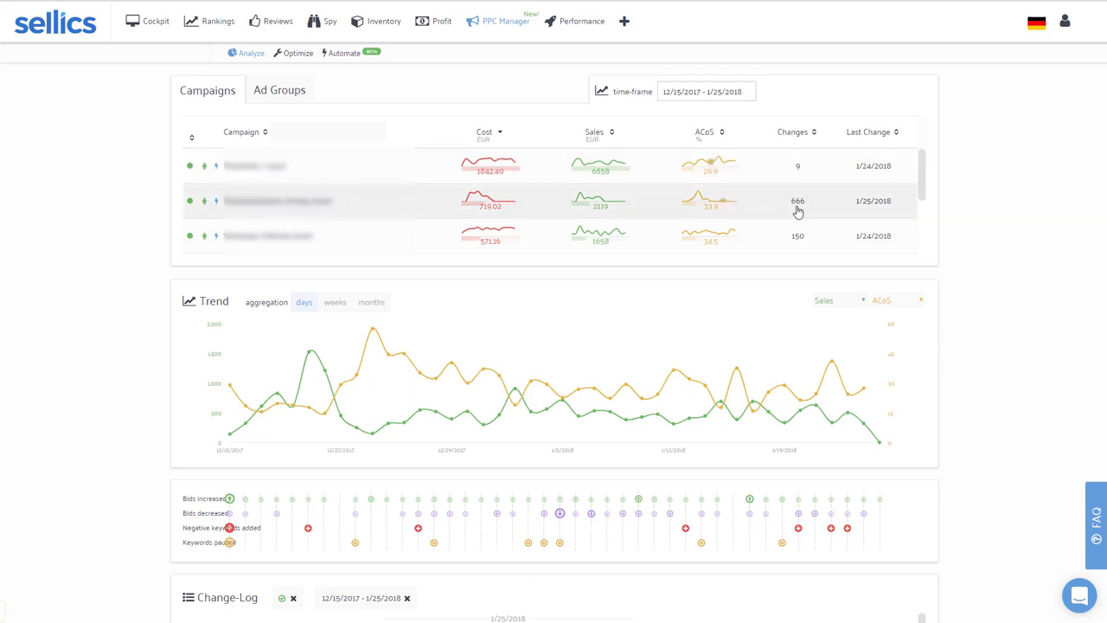
drag(921, 192, 927, 224)
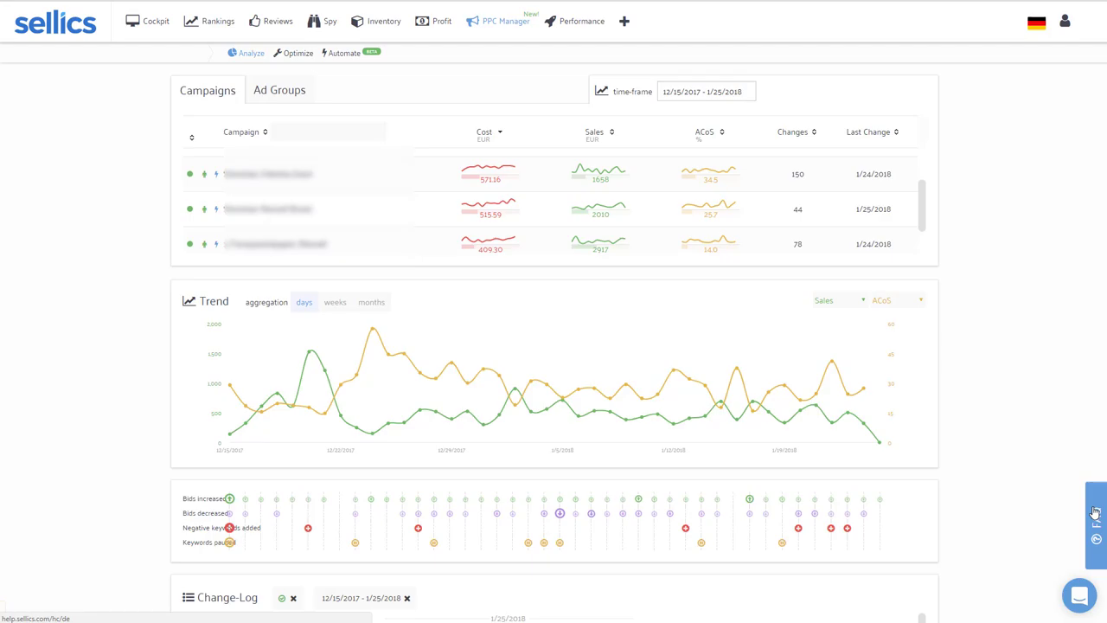
Open the Help Center's PPC Manager page through the FAQ side tab.
click(1095, 513)
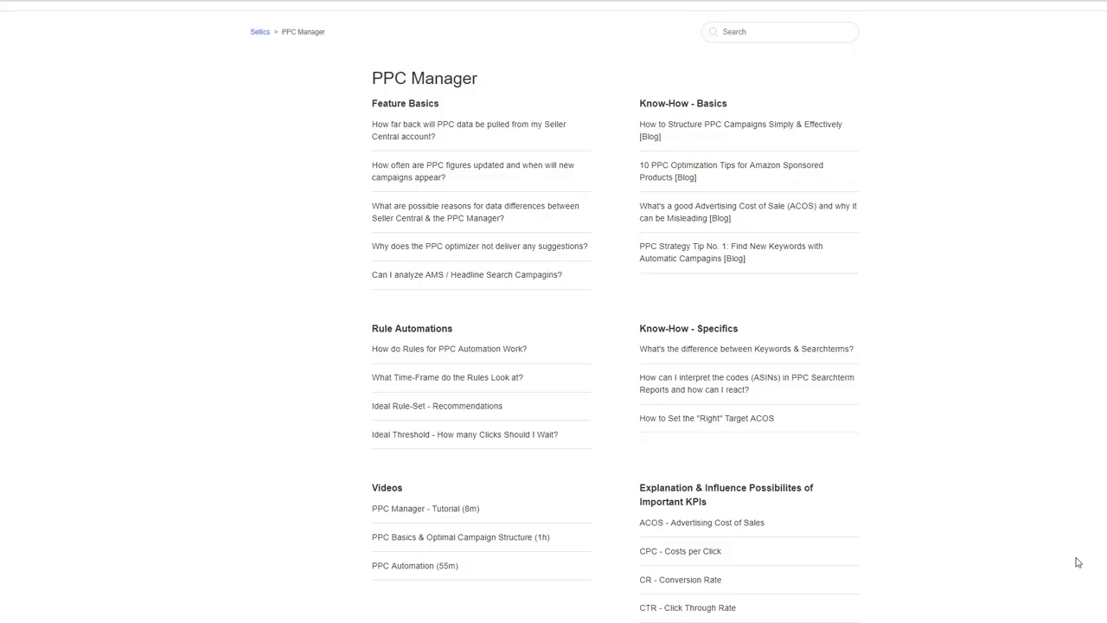